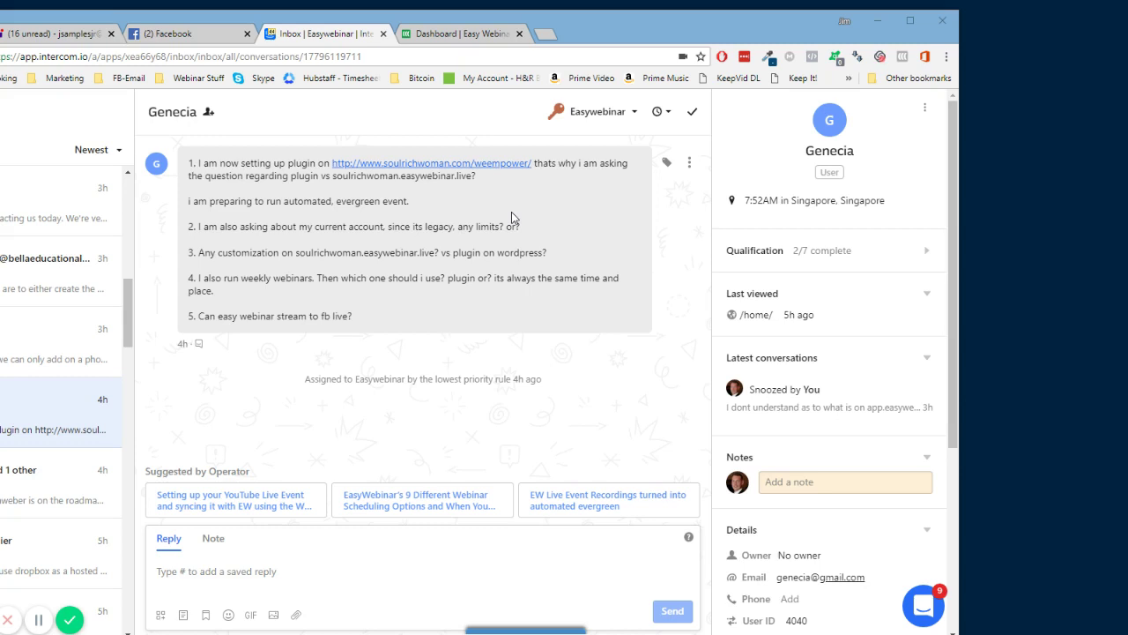
- Switch to the EasyWebinar dashboard, open the demo event for editing and show its Replay Page settings
left_click(457, 37)
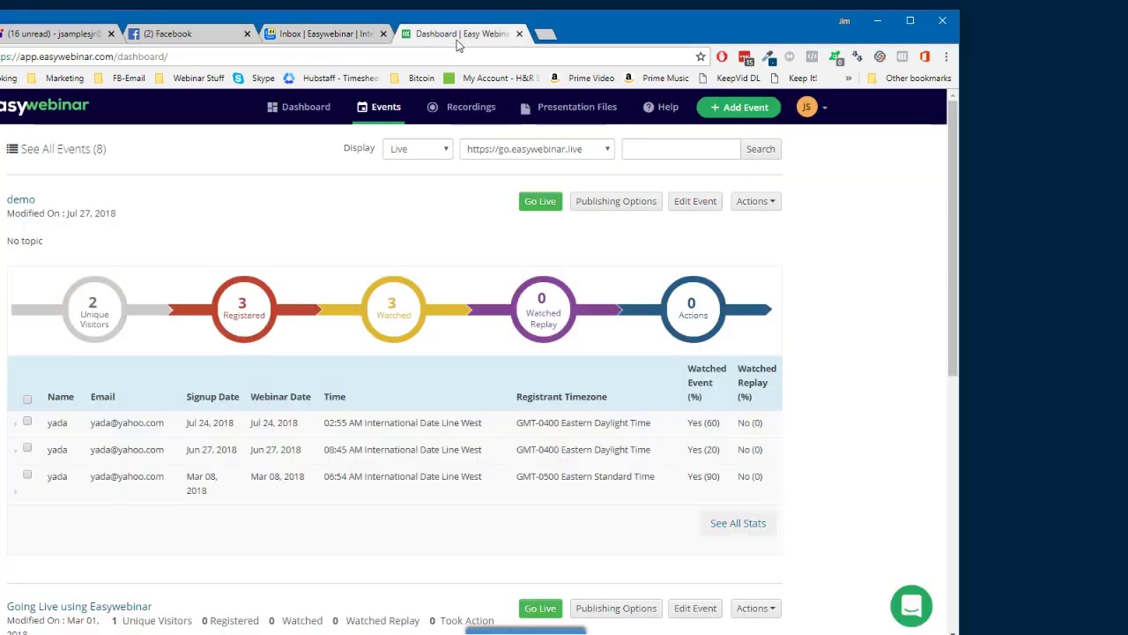
left_click(693, 201)
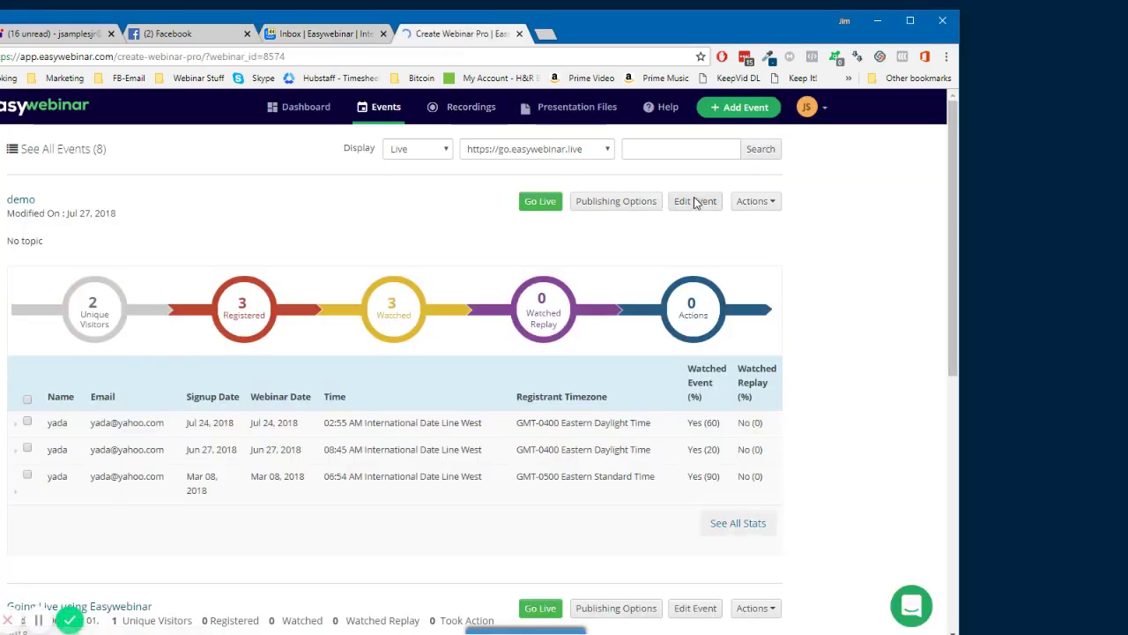
left_click(426, 208)
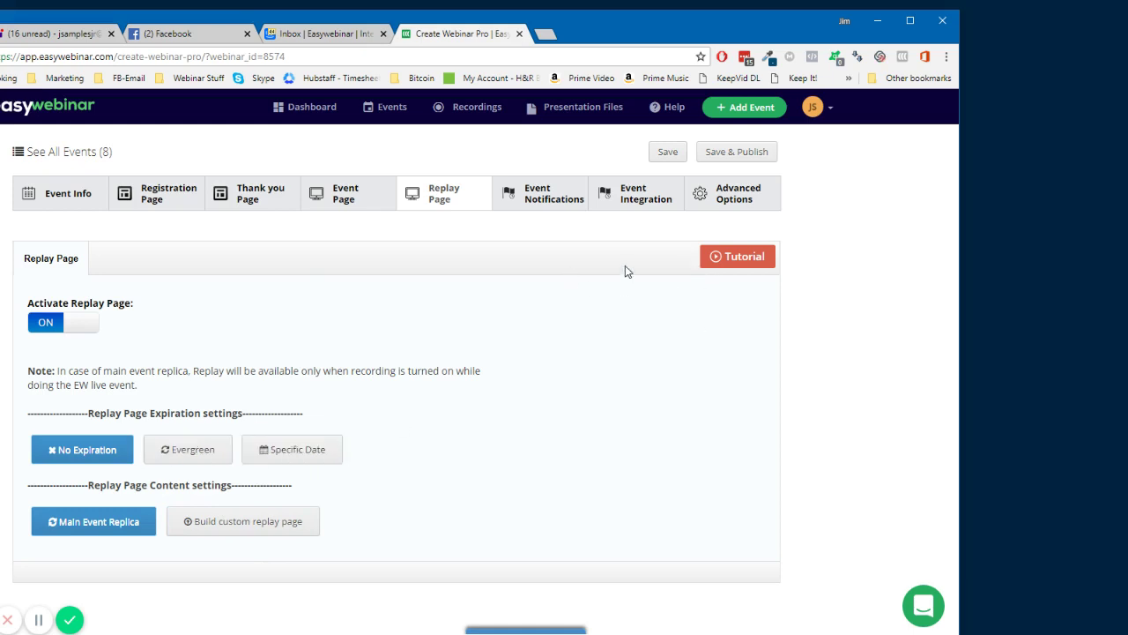
- Set the demo event's autoresponder integration to Custom Code and review the list of available autoresponders
left_click(634, 207)
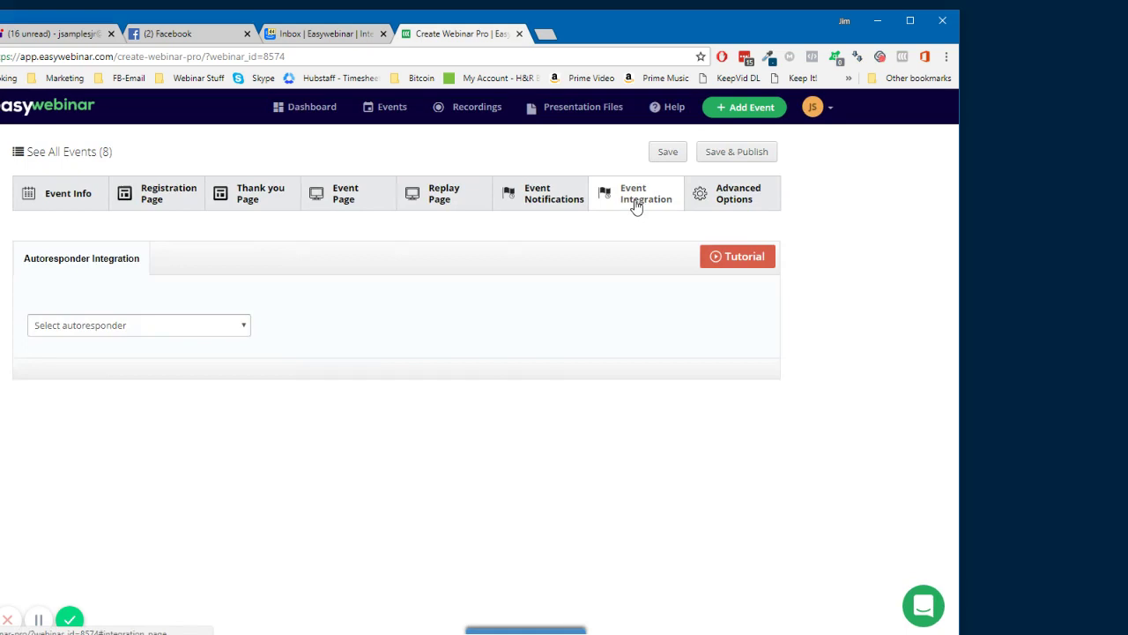
left_click(236, 326)
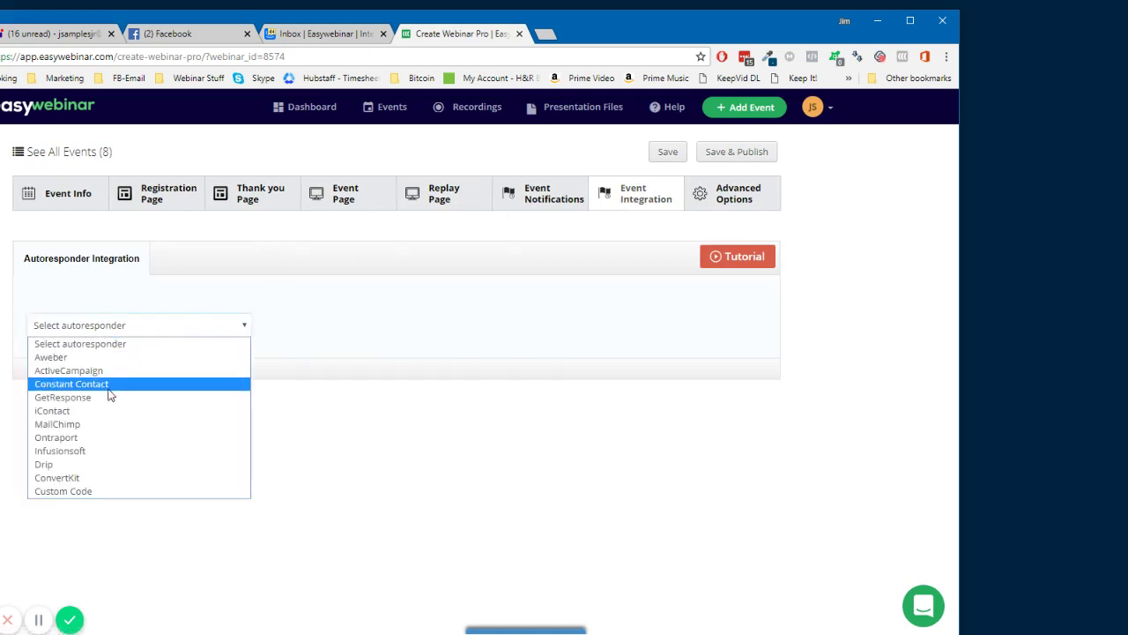
left_click(82, 491)
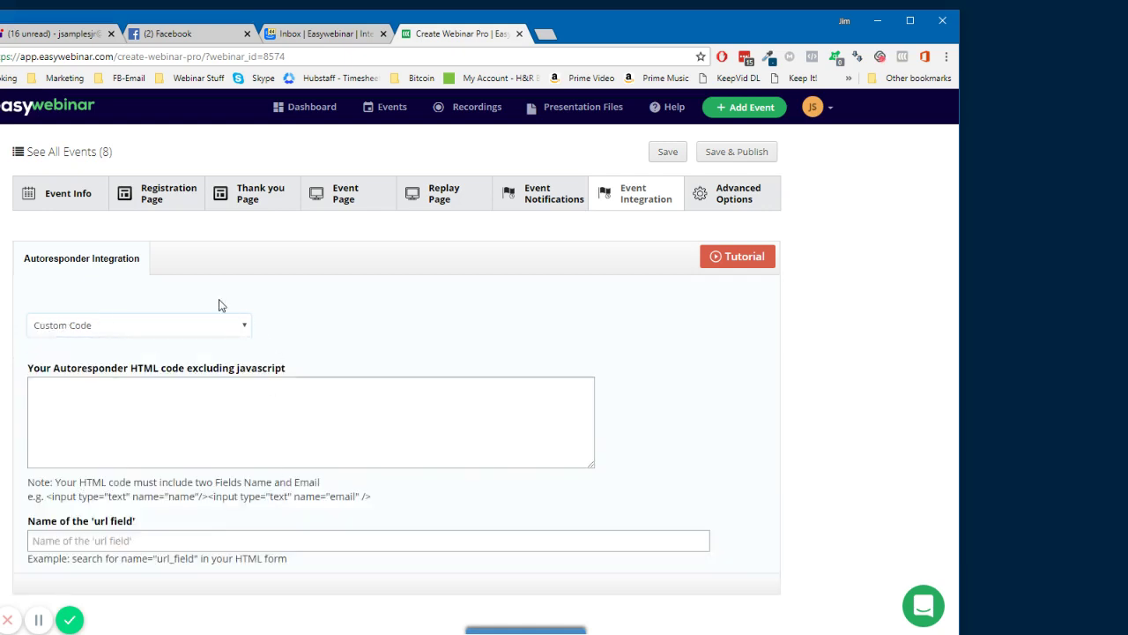
left_click(219, 325)
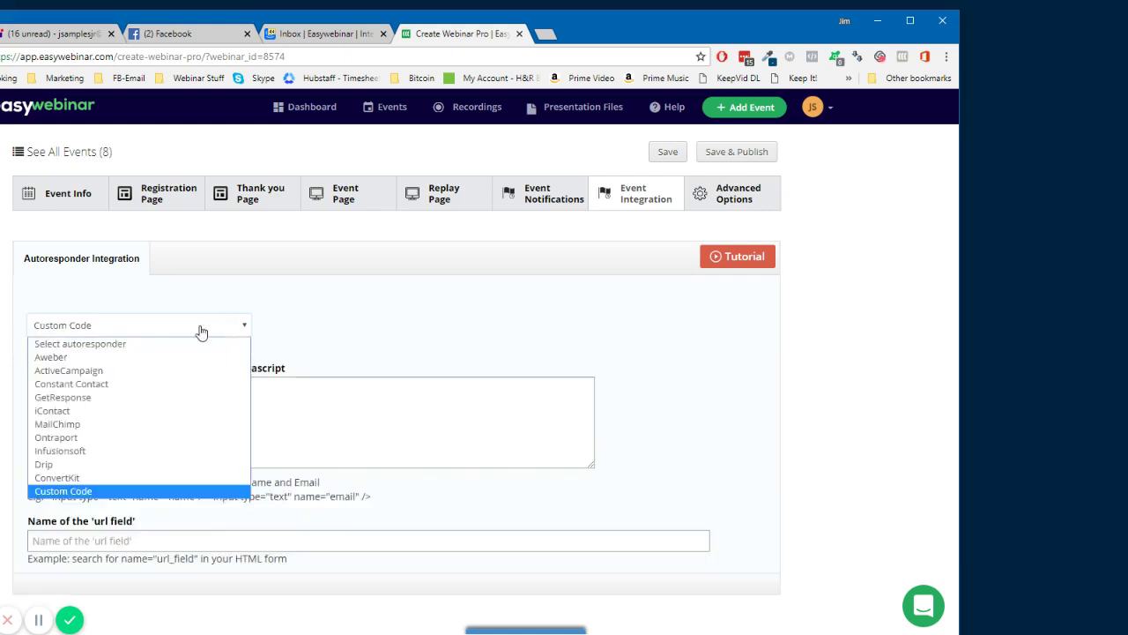
left_click(519, 319)
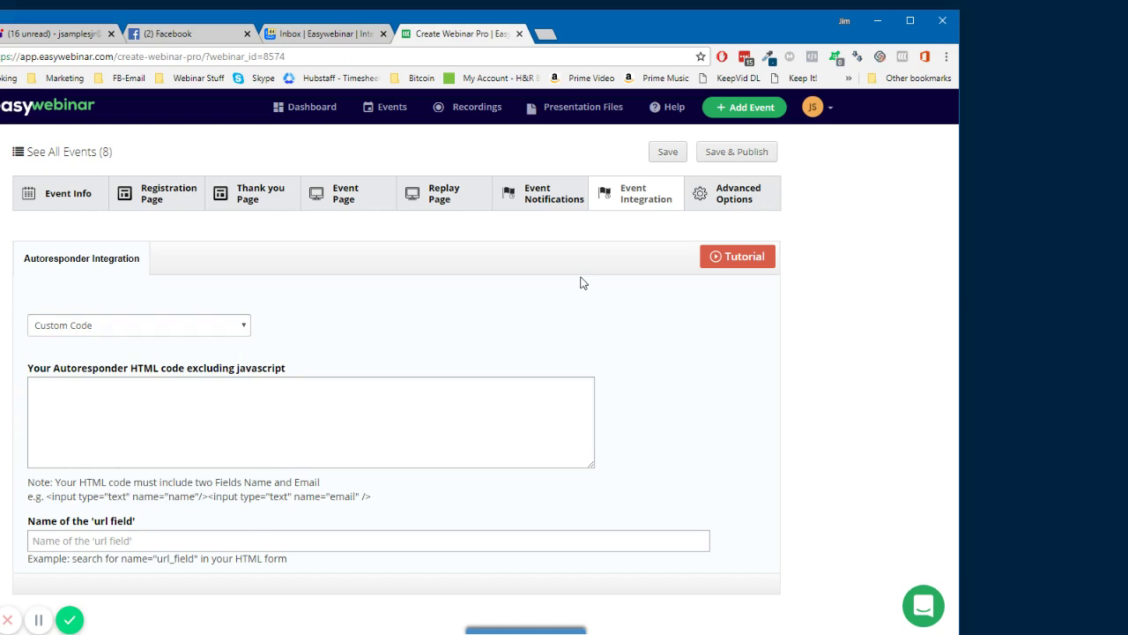
- Look through the event's Advanced Options, Event Info and Registration Page settings
left_click(745, 196)
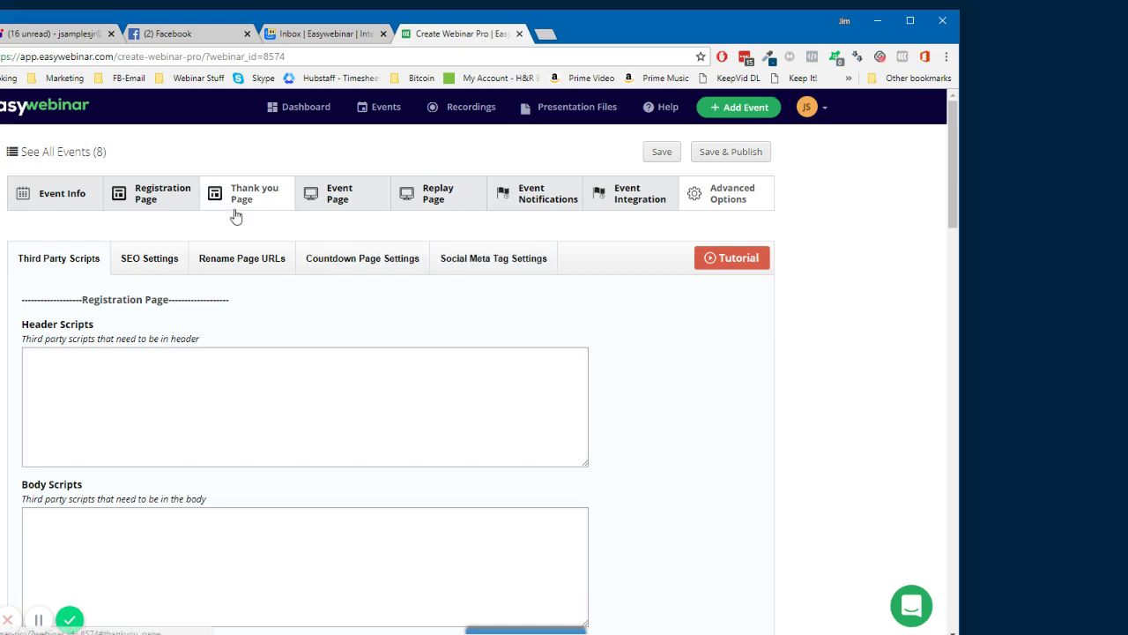
left_click(58, 211)
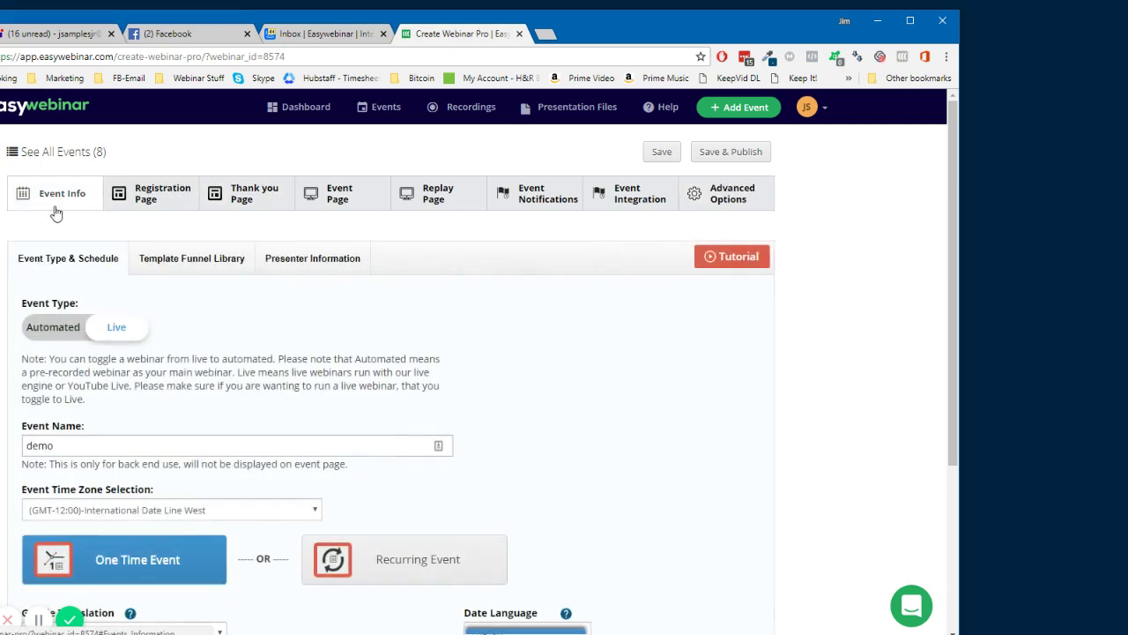
left_click(144, 195)
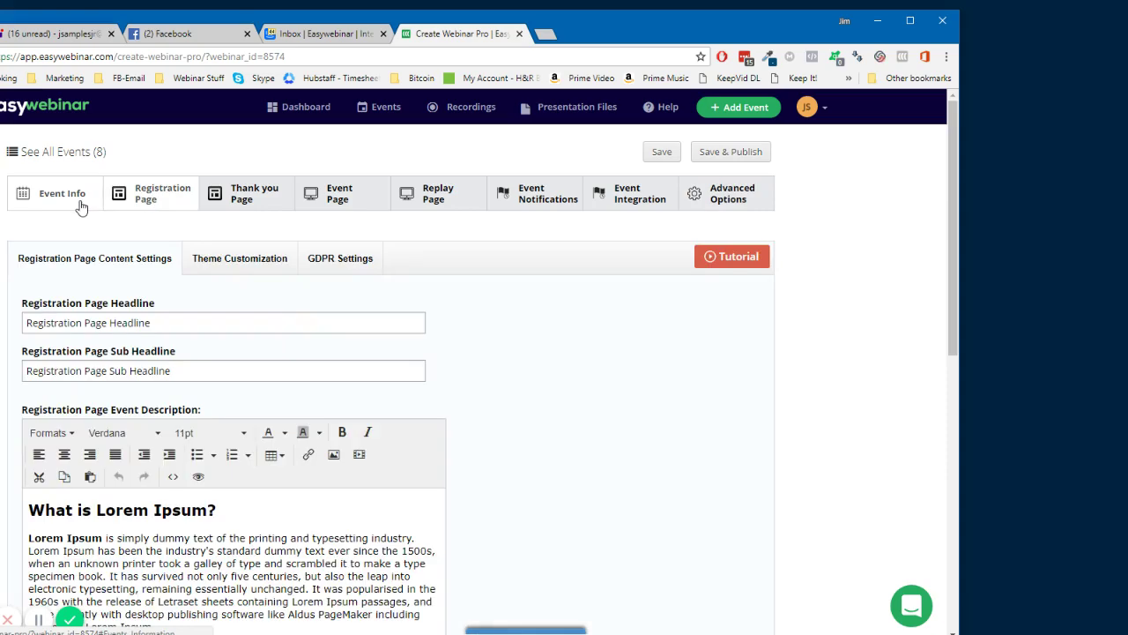
- Change the demo event's schedule in Event Info from a one-time event to Recurring Event
left_click(81, 205)
scroll(424, 355, "down", 2)
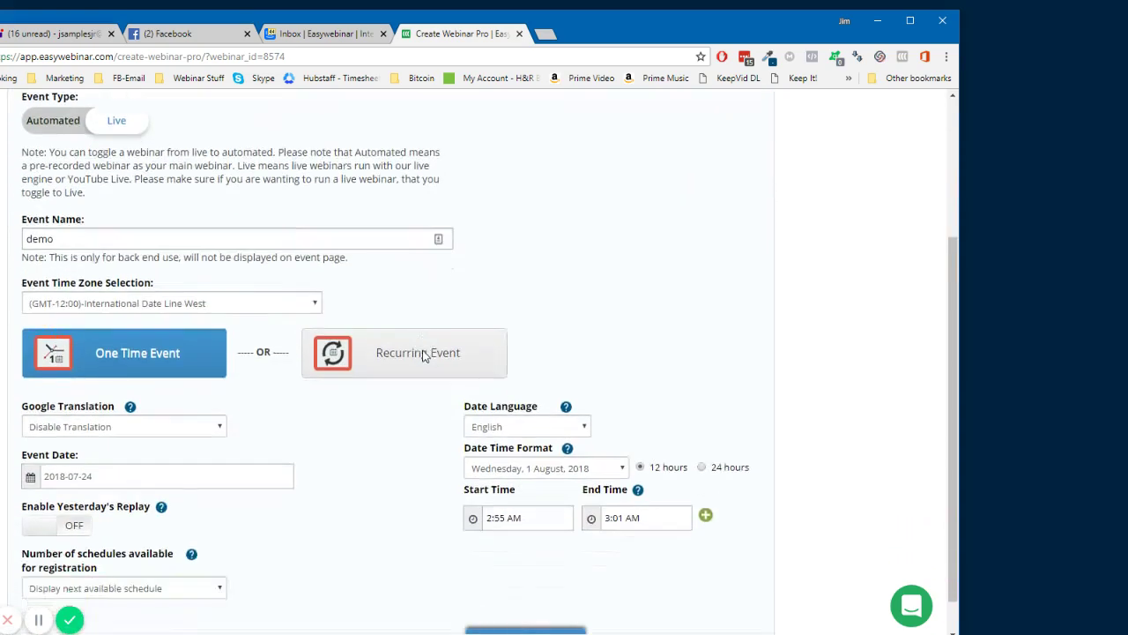
scroll(423, 355, "down", 1)
left_click(398, 326)
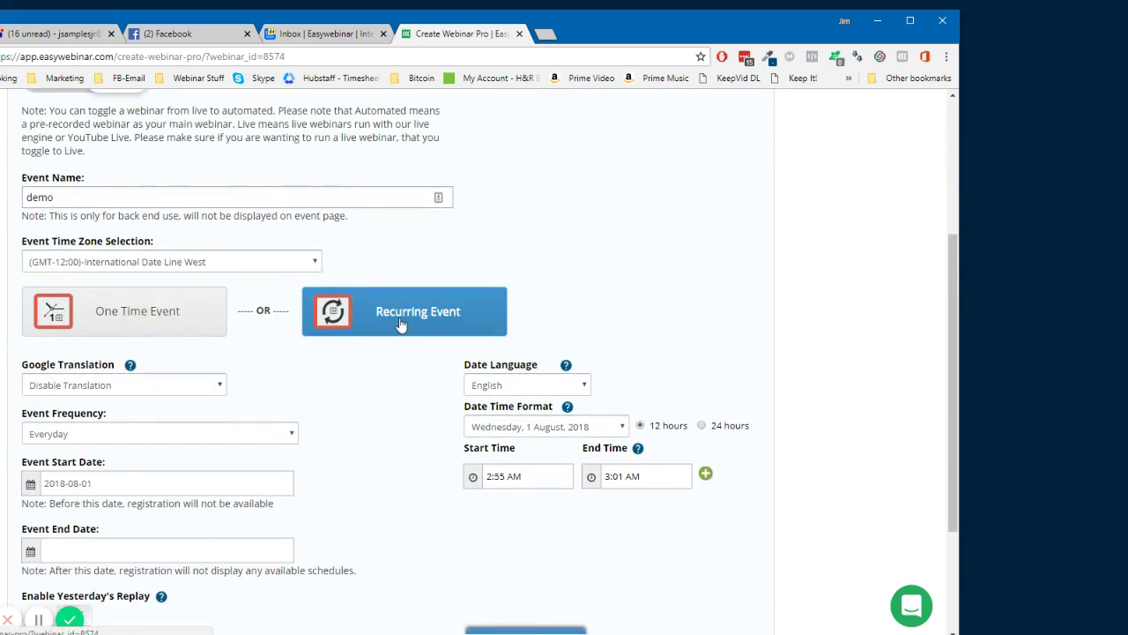
- Set the event type to Automated and review the recurring schedule options
scroll(366, 380, "up", 3)
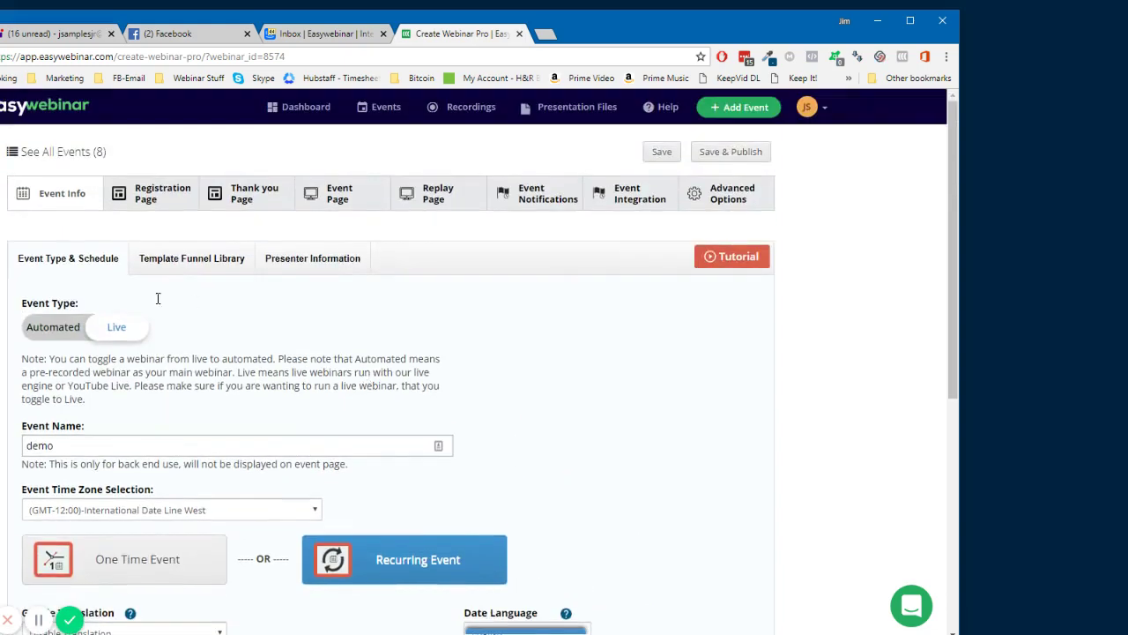
scroll(529, 423, "down", 4)
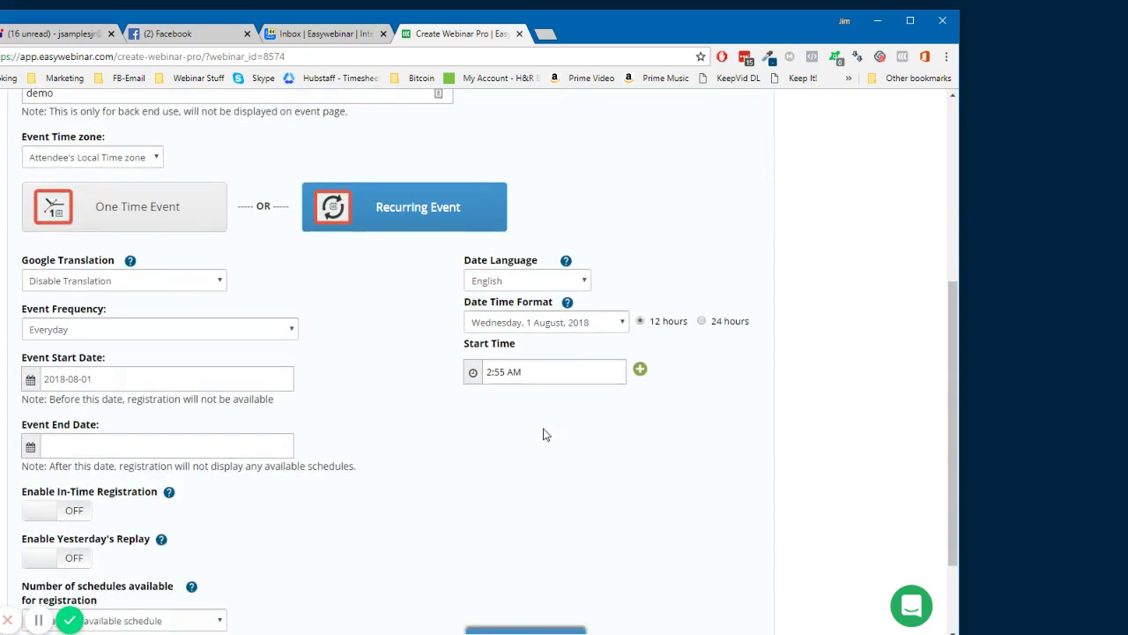
scroll(539, 434, "down", 2)
scroll(535, 436, "up", 1)
scroll(402, 384, "up", 1)
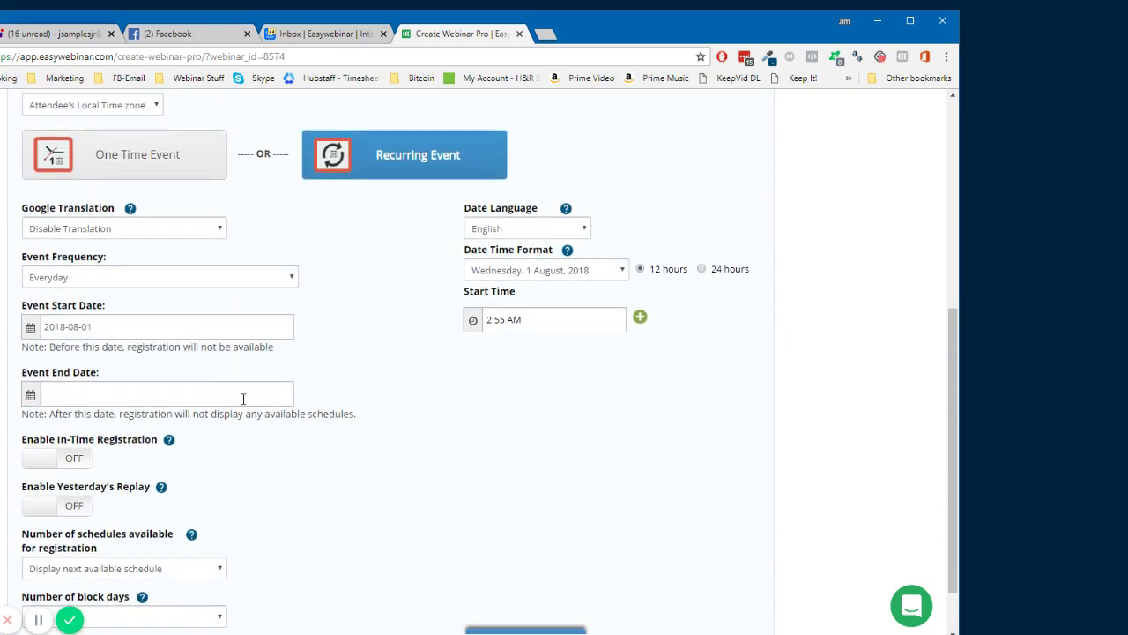
scroll(387, 404, "up", 3)
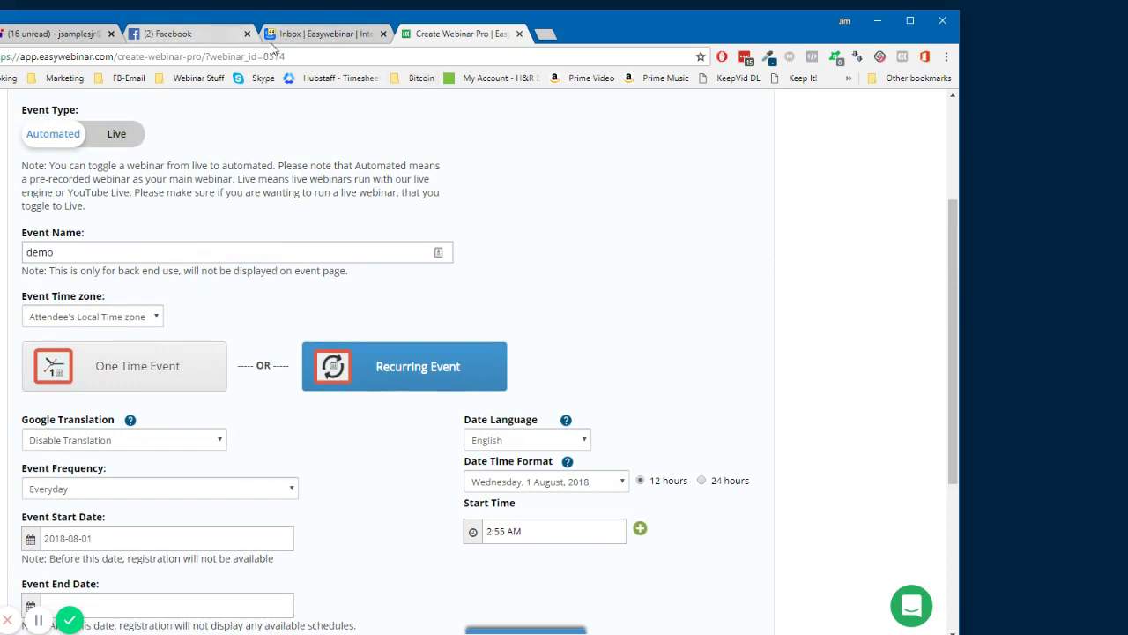
- Switch back to the Intercom conversation and examine the customer's questions on the WordPress plugin versus the easywebinar.live domain and weekly webinars
left_click(302, 36)
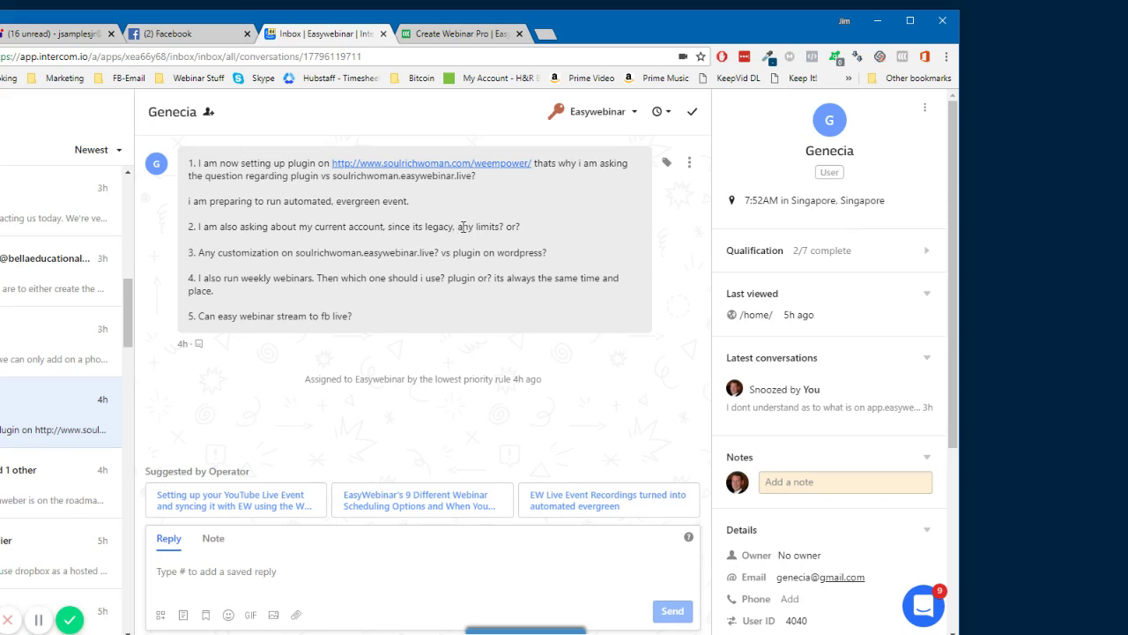
left_click_drag(459, 227, 502, 231)
left_click_drag(473, 175, 333, 178)
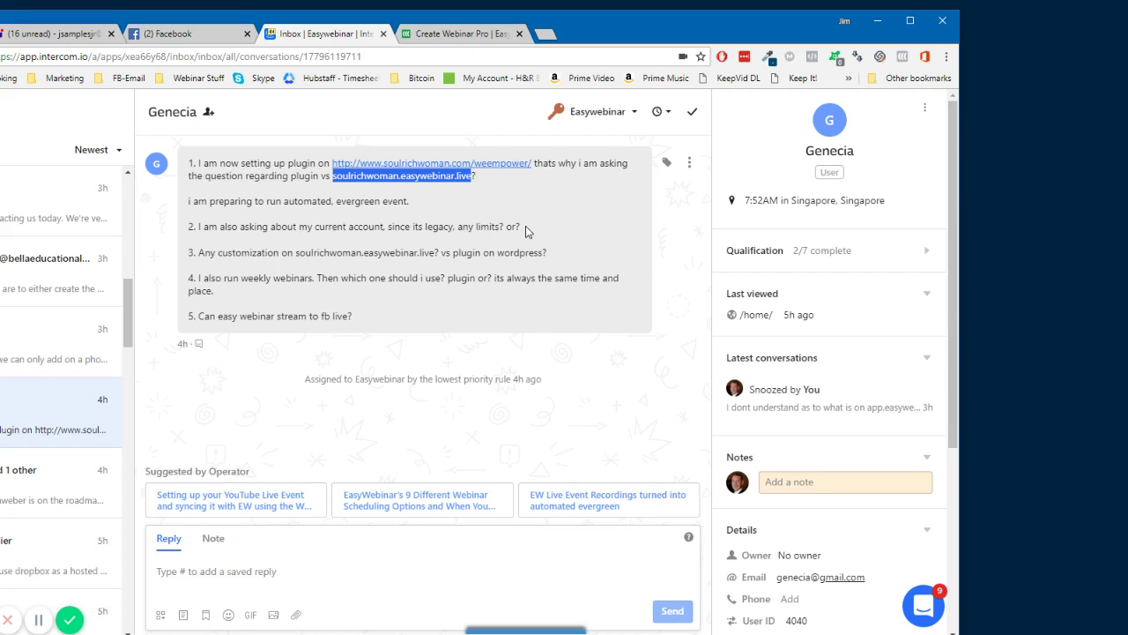
left_click(481, 178)
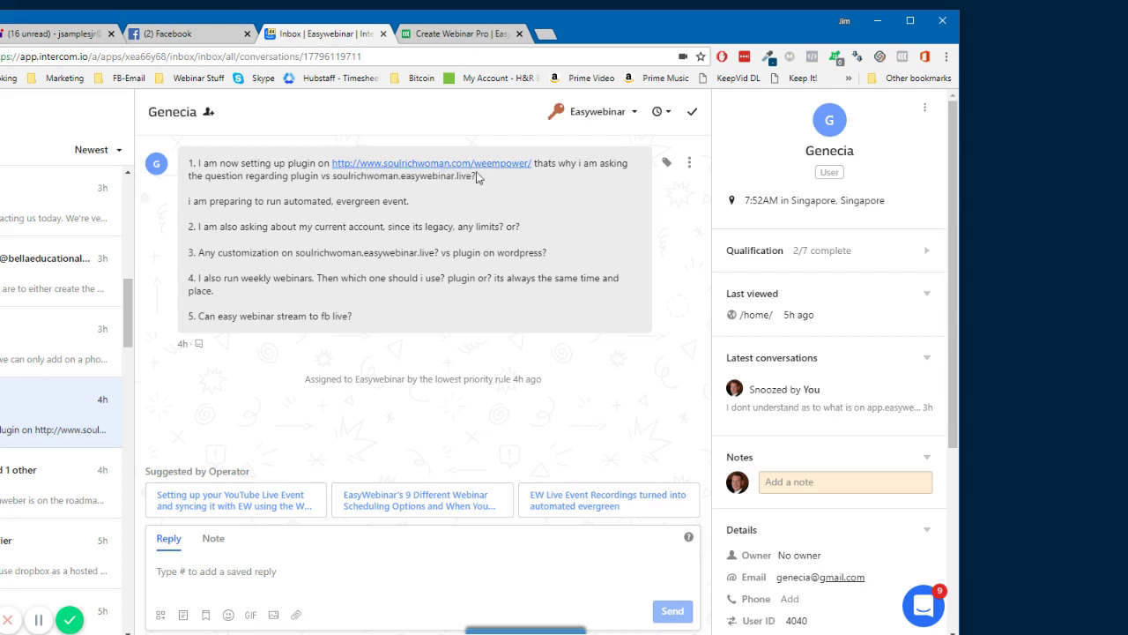
left_click_drag(332, 163, 534, 166)
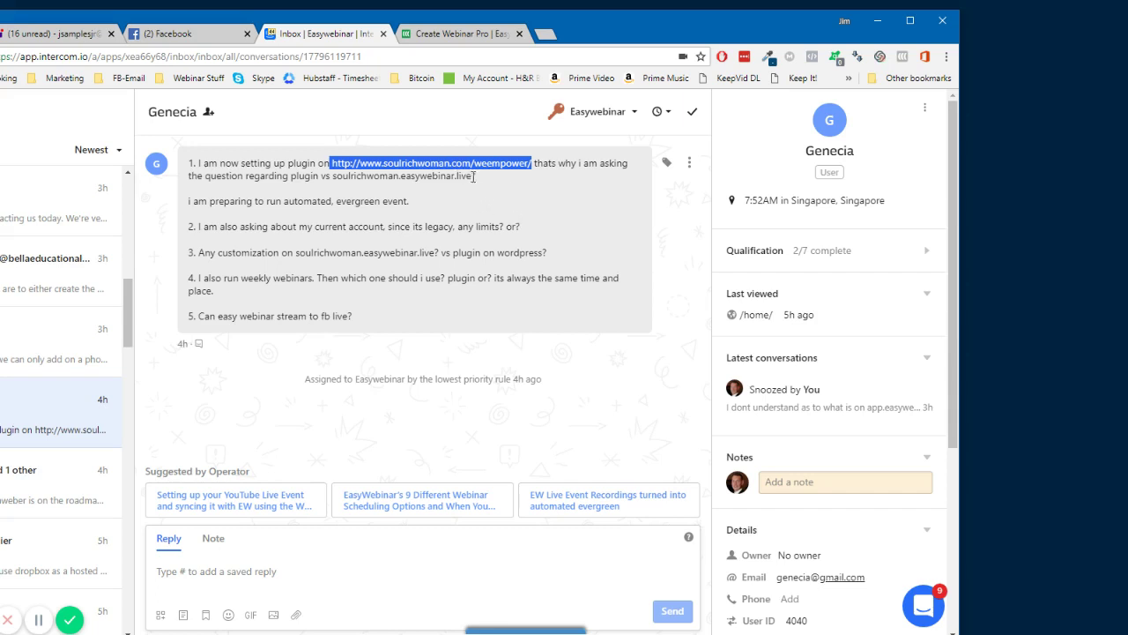
left_click_drag(472, 175, 379, 180)
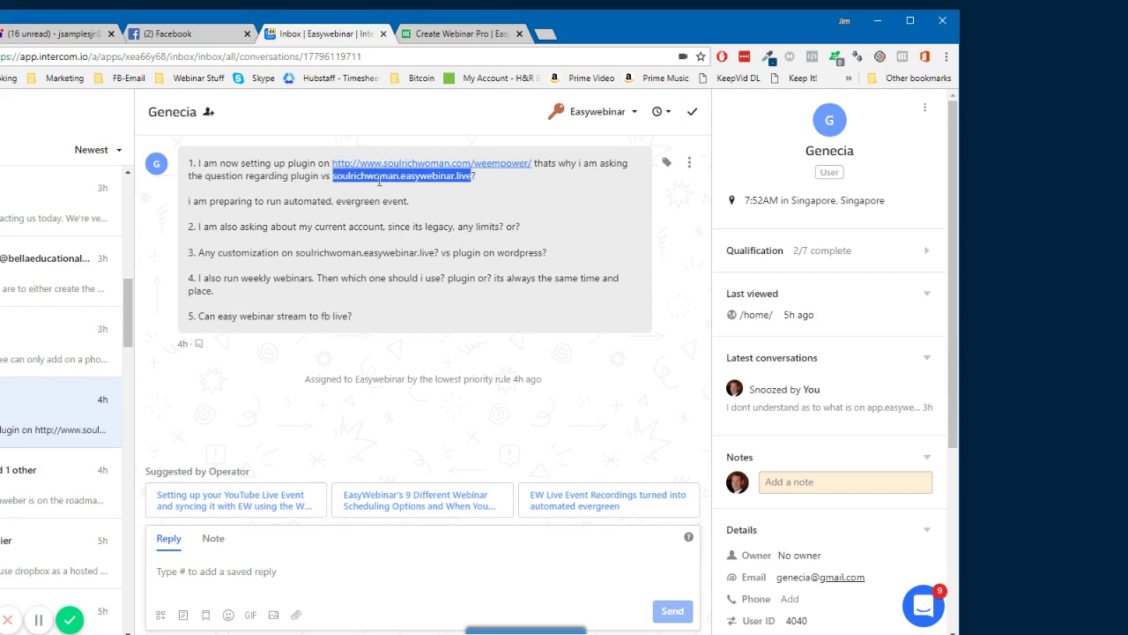
left_click(506, 195)
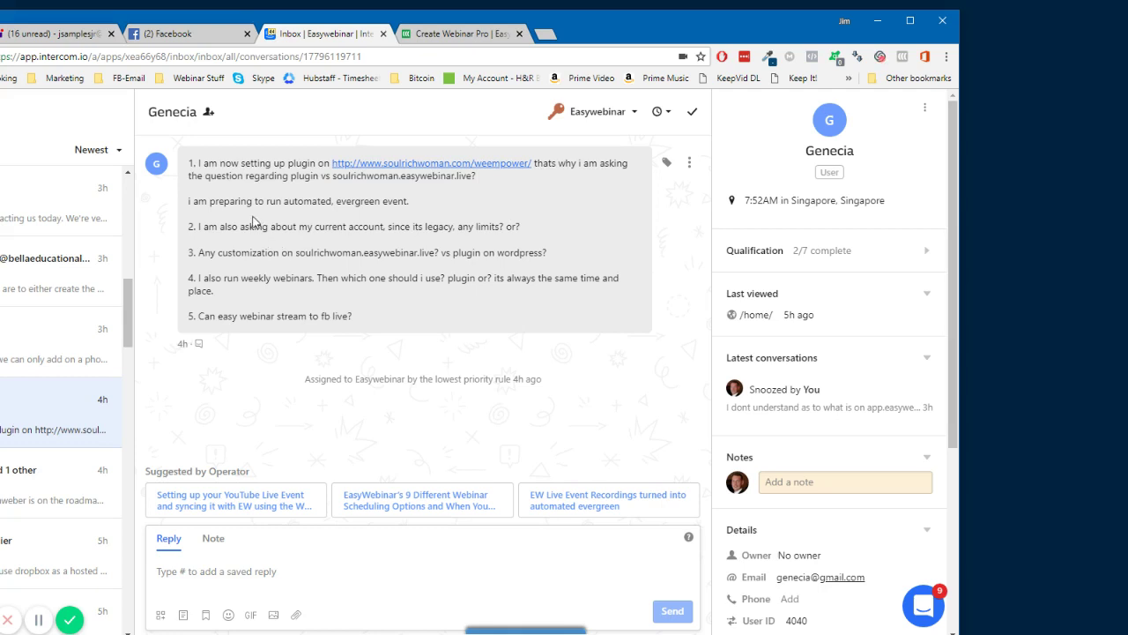
left_click_drag(200, 280, 314, 279)
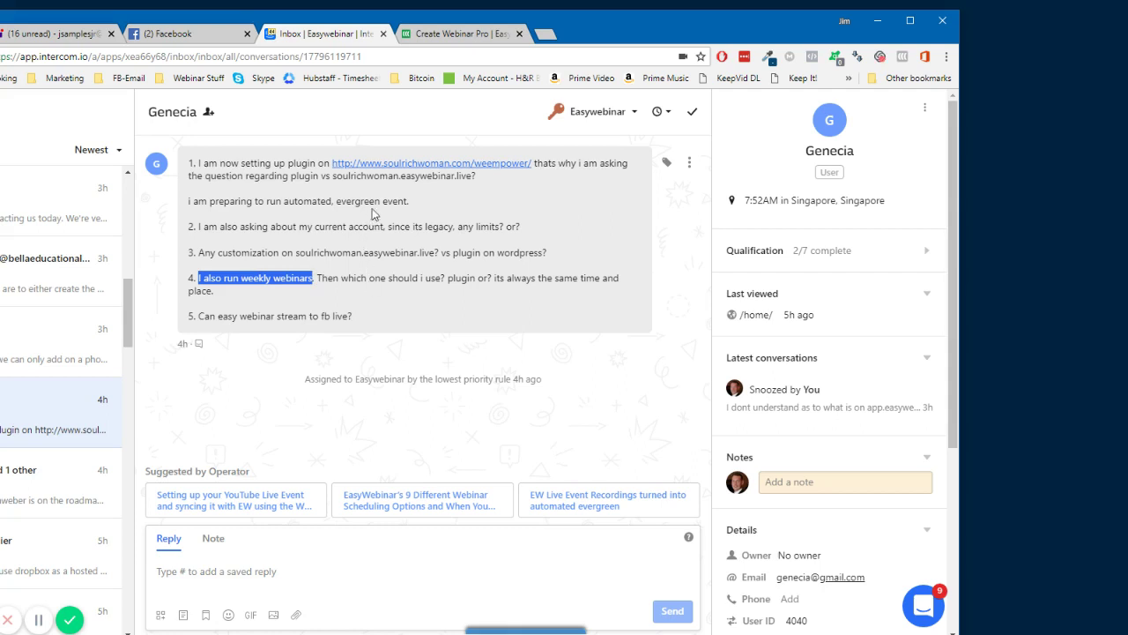
left_click_drag(474, 177, 333, 178)
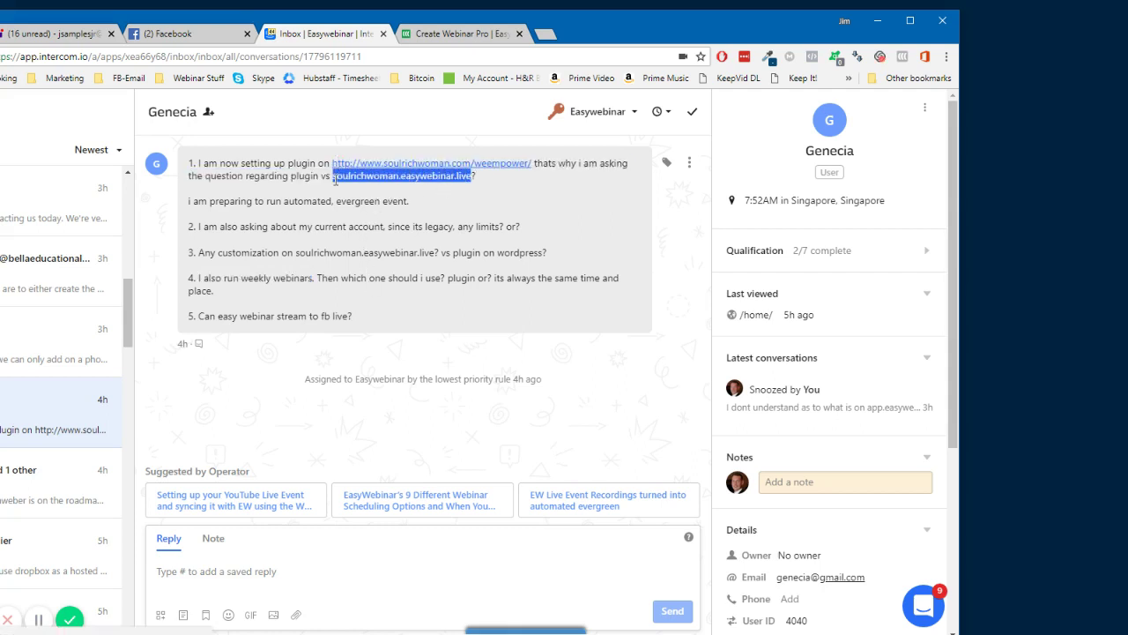